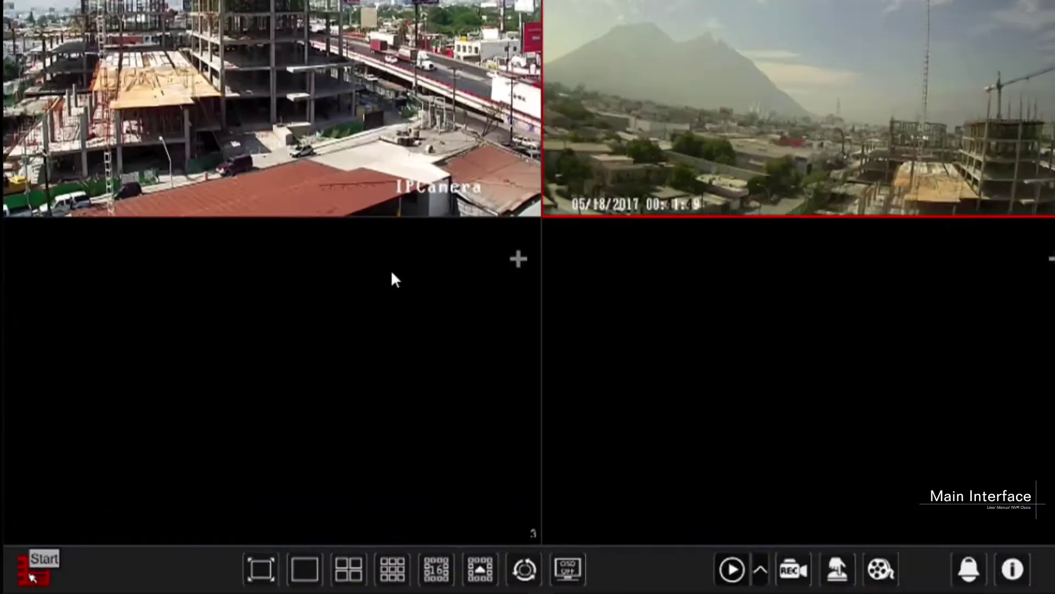
- Try the full-screen and single-camera layouts, then return to the four-camera view
click(50, 566)
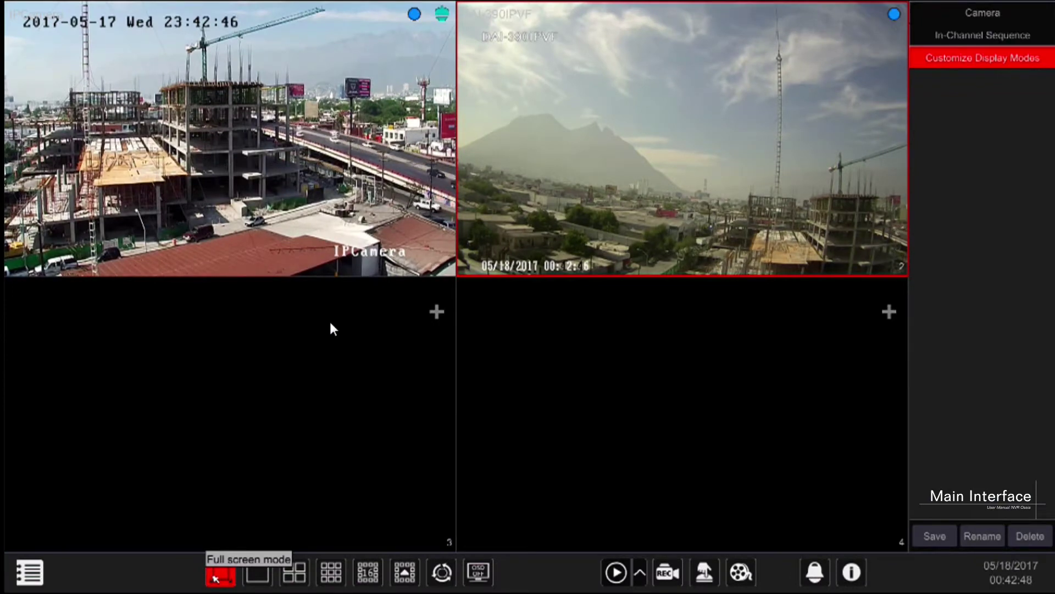
click(217, 576)
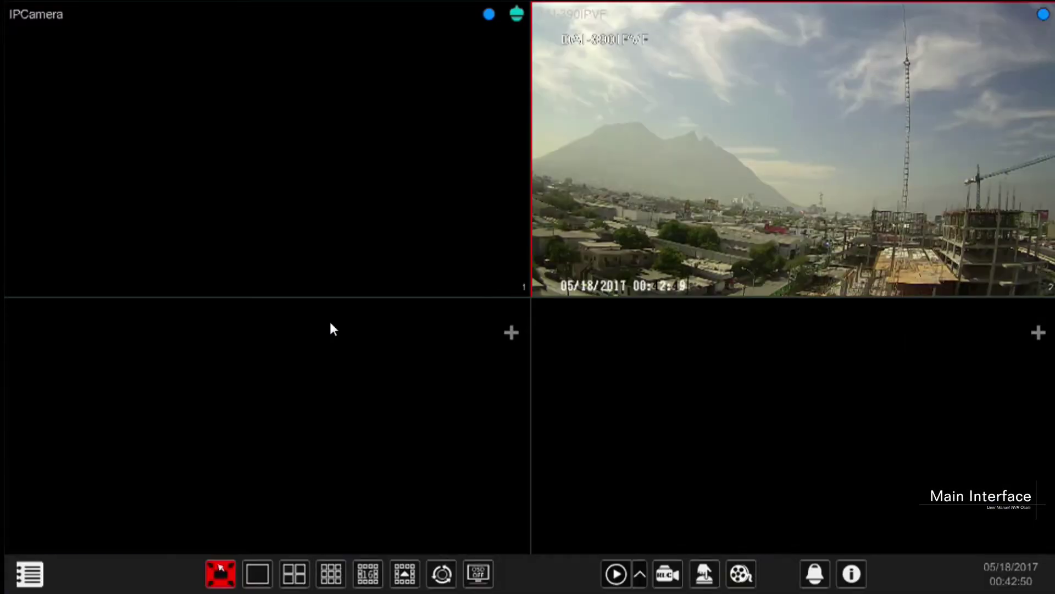
click(220, 574)
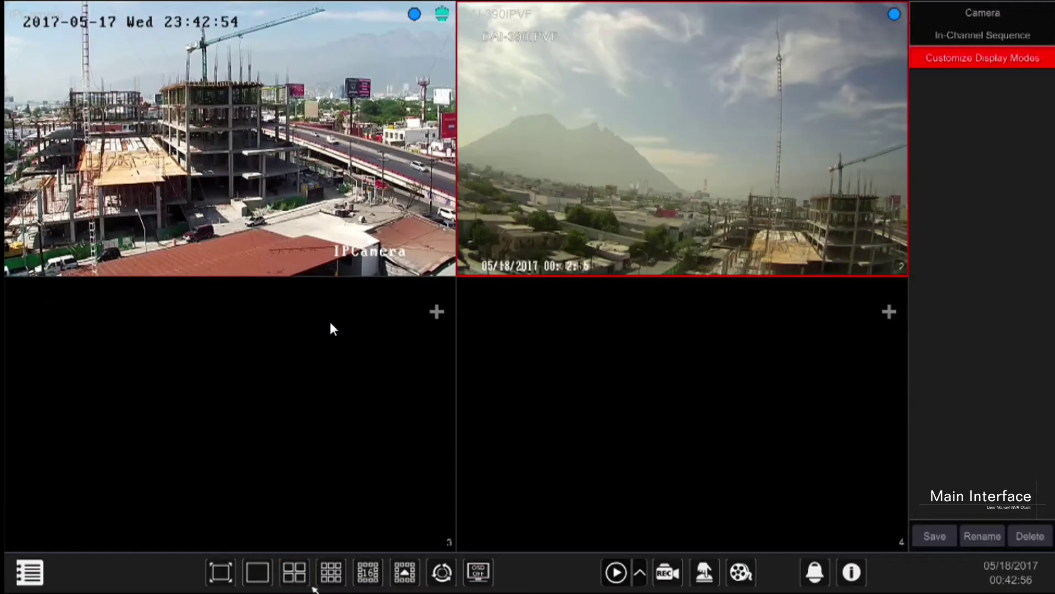
click(268, 579)
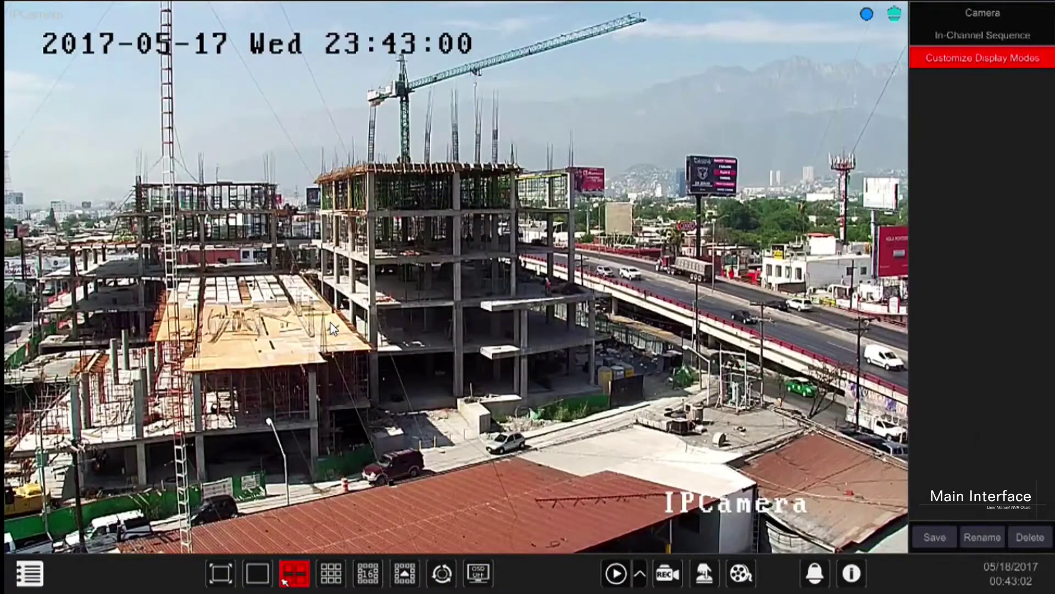
click(288, 578)
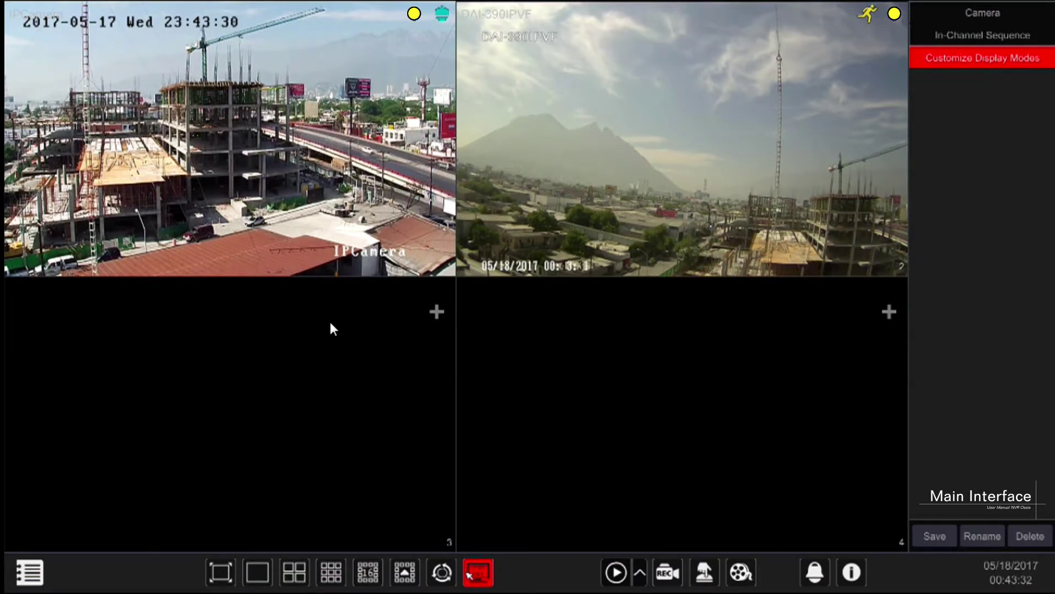
- Hide the channel-name OSD, view the instant playback times, and start manual recording
click(472, 578)
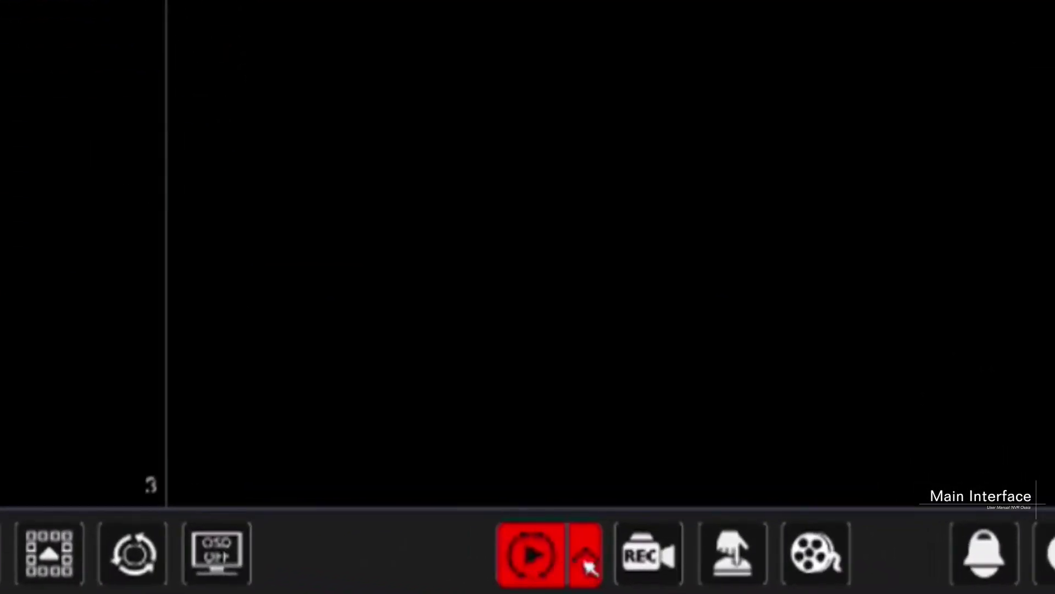
click(640, 573)
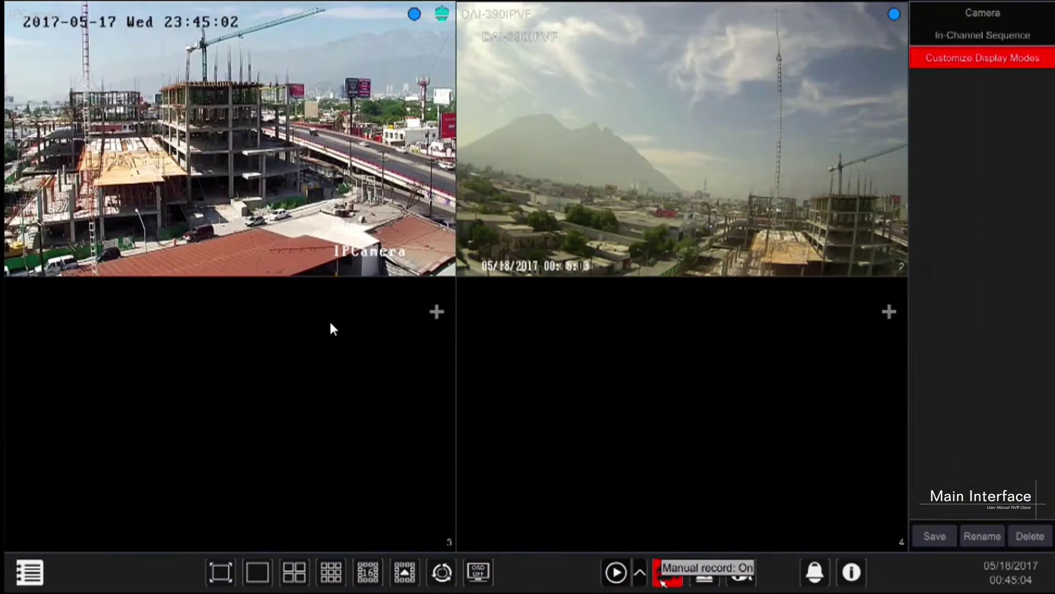
click(665, 583)
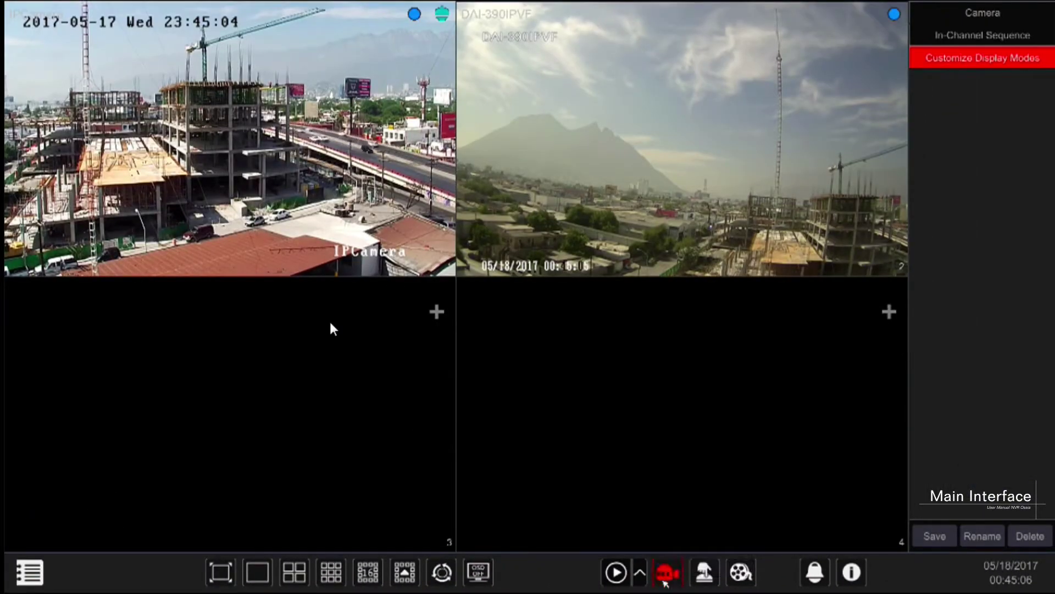
- Stop manual recording, check the manual alarm outputs, and close that panel
click(665, 582)
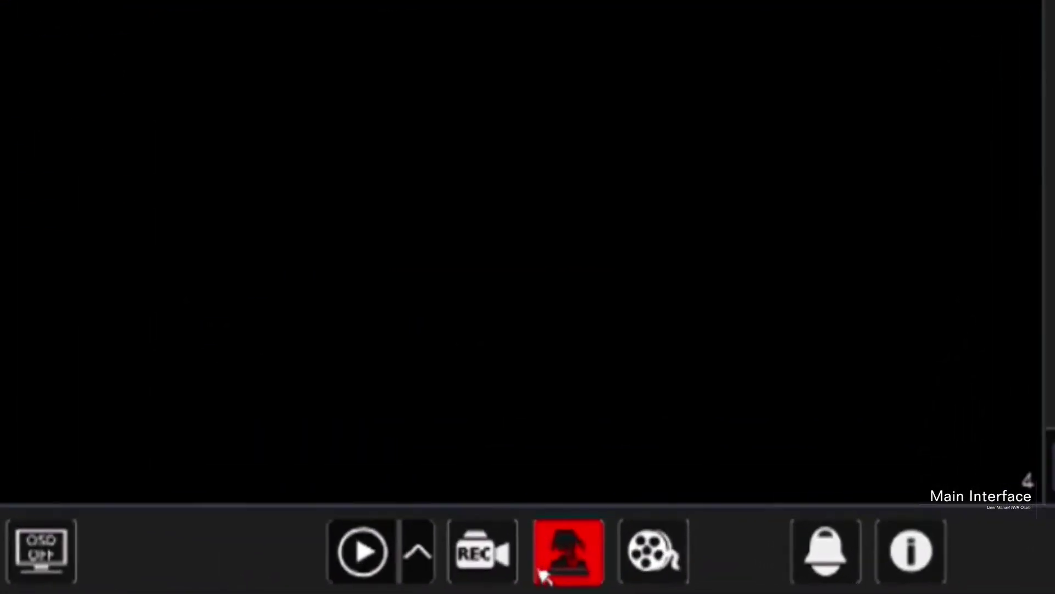
click(547, 574)
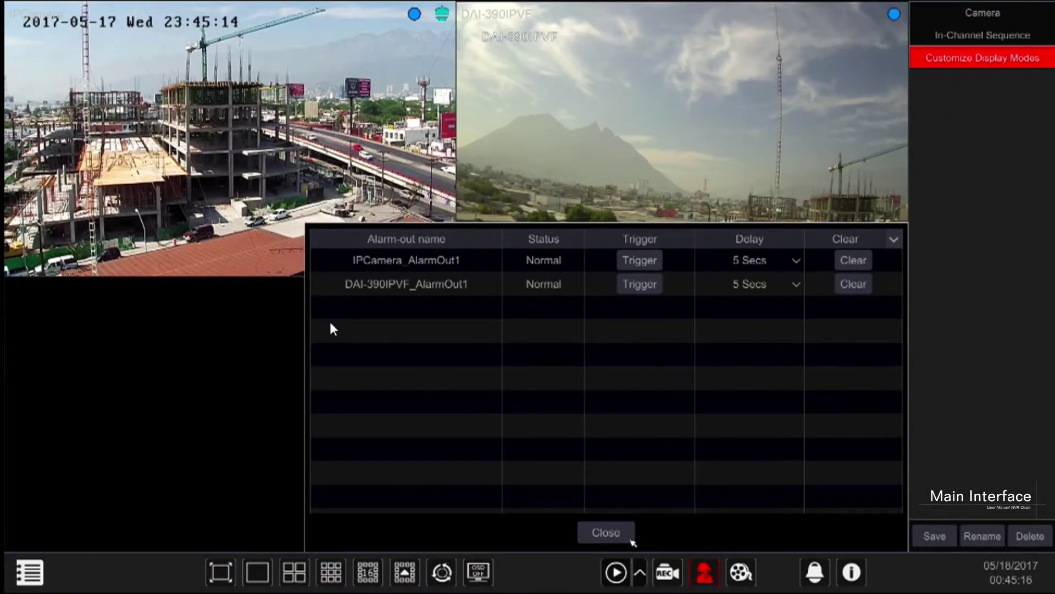
click(626, 540)
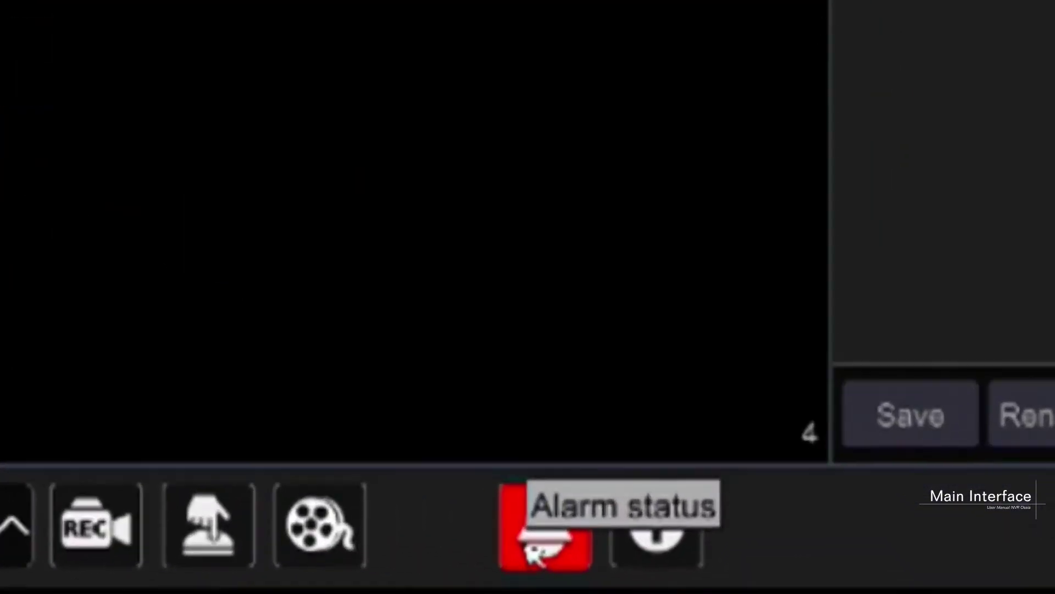
- Review the alarm status and the NVR5-16400 system information, closing each window
click(536, 552)
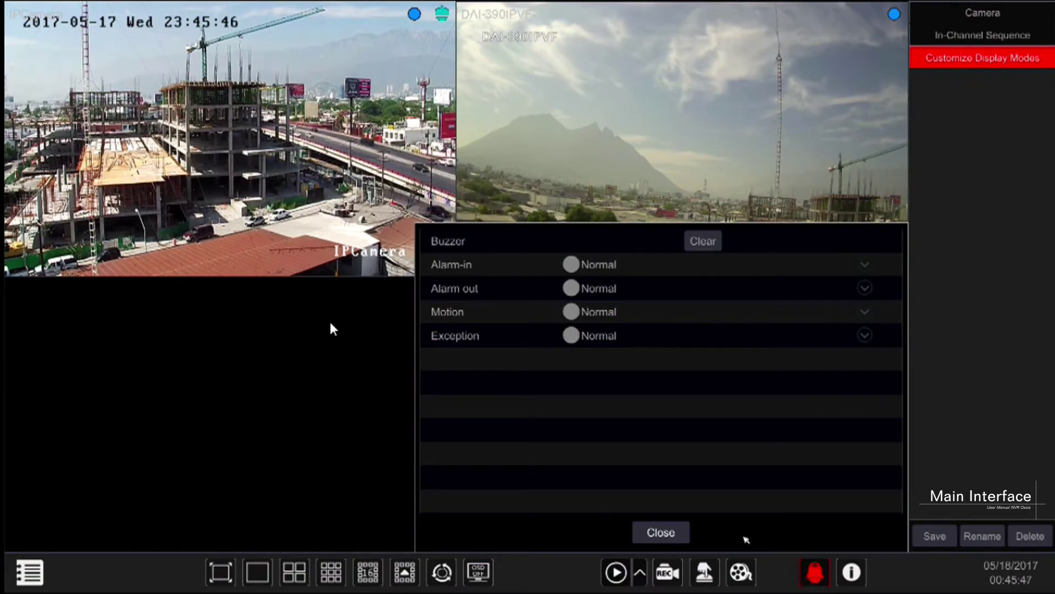
click(661, 532)
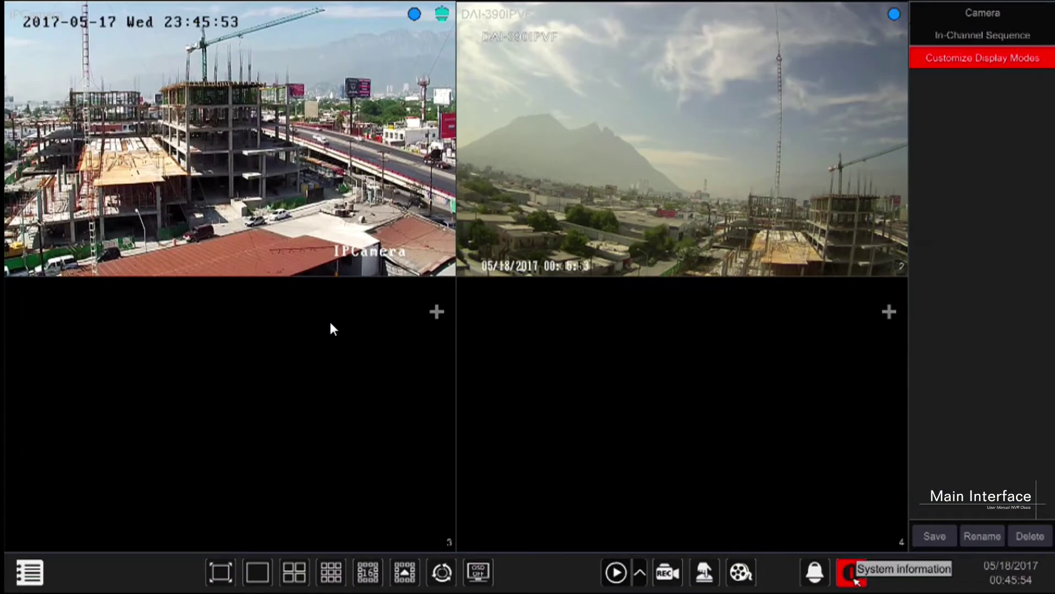
click(852, 577)
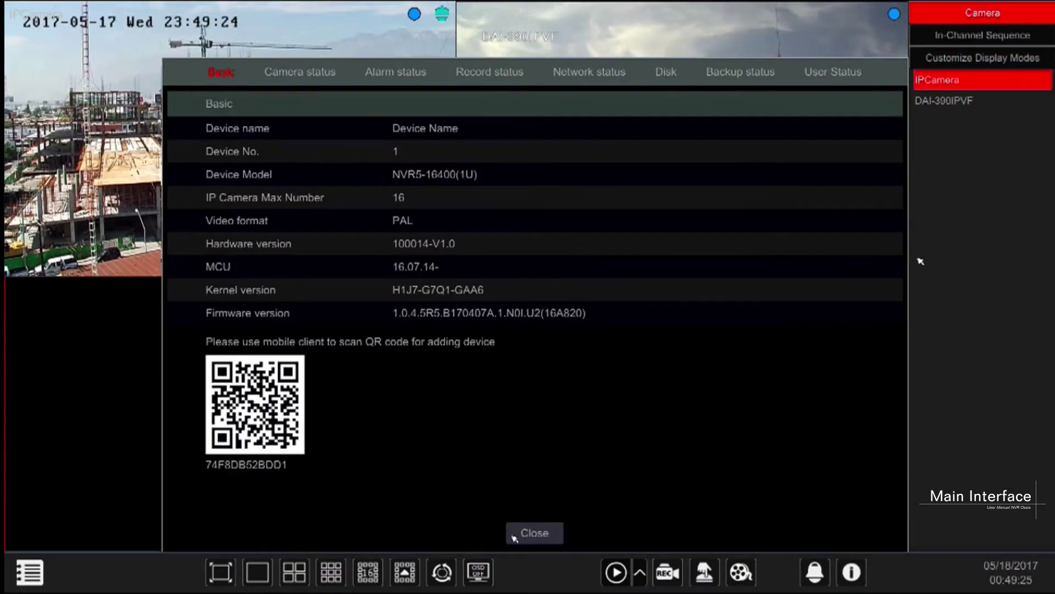
click(533, 533)
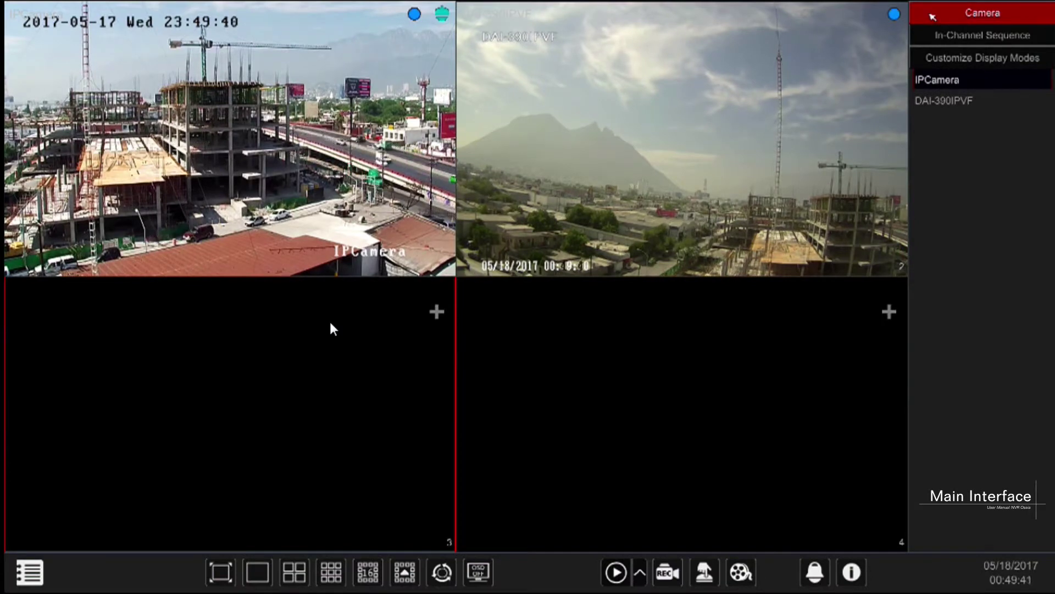
- Place DAI-390IPVF on tile 4 and IPCamera on tile 2, then select the 1cam mode
drag(943, 102, 734, 336)
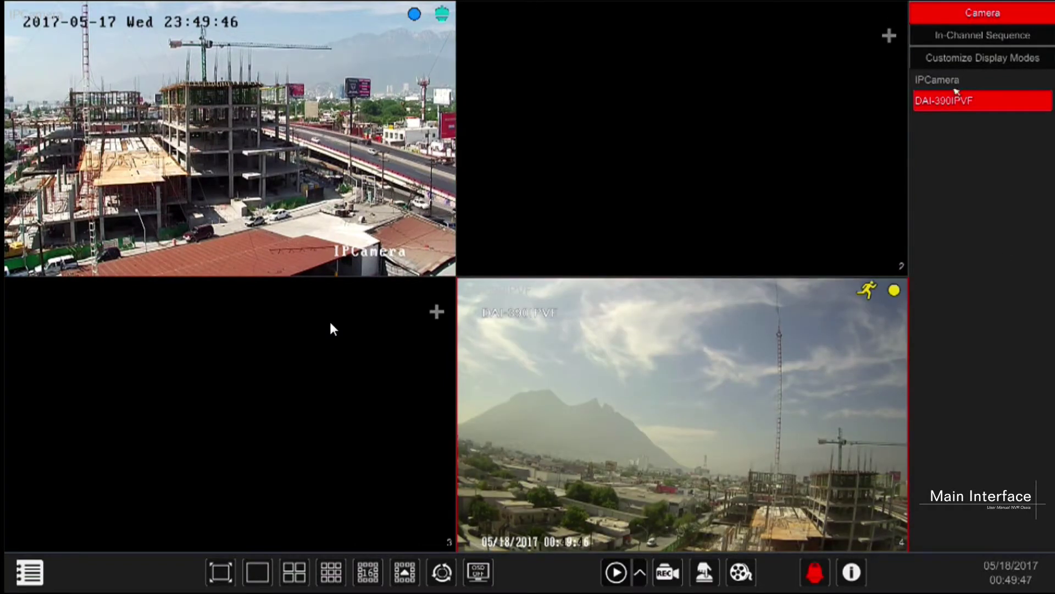
drag(934, 83, 827, 94)
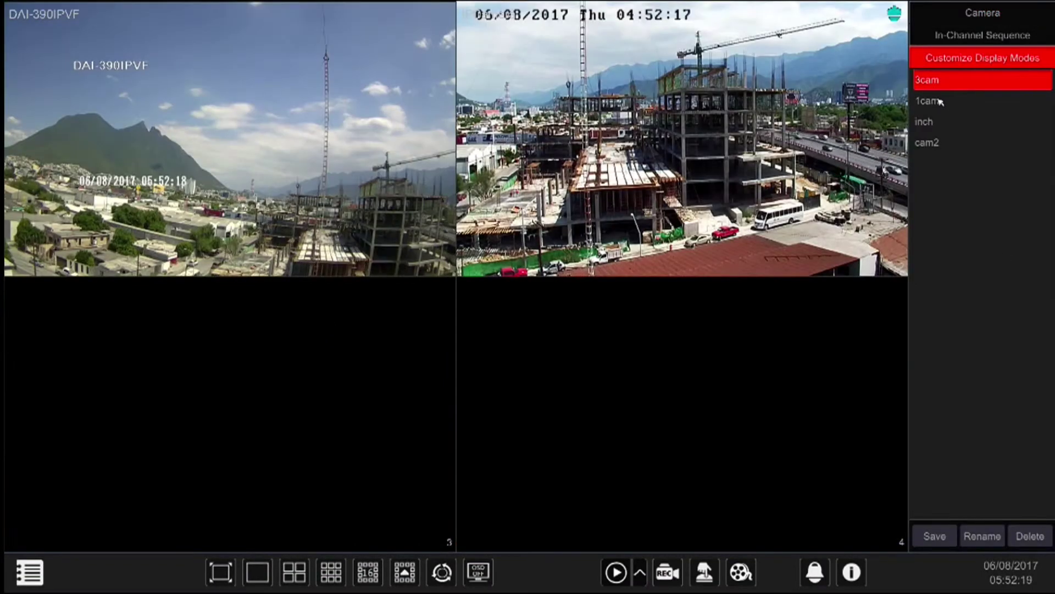
click(929, 102)
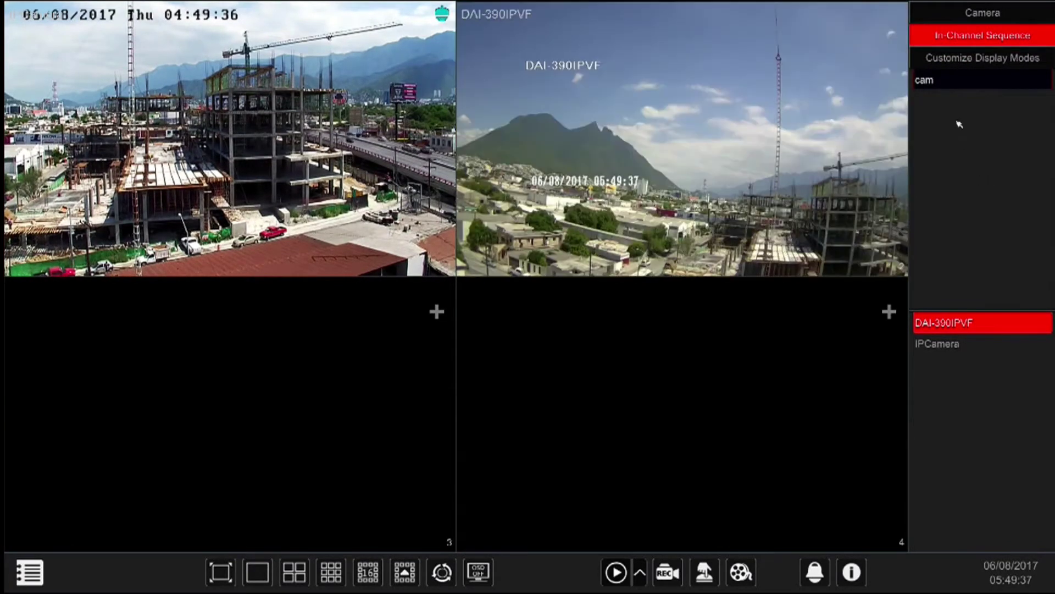
- Assign the cam in-channel sequence group to live-view tile 3
click(946, 83)
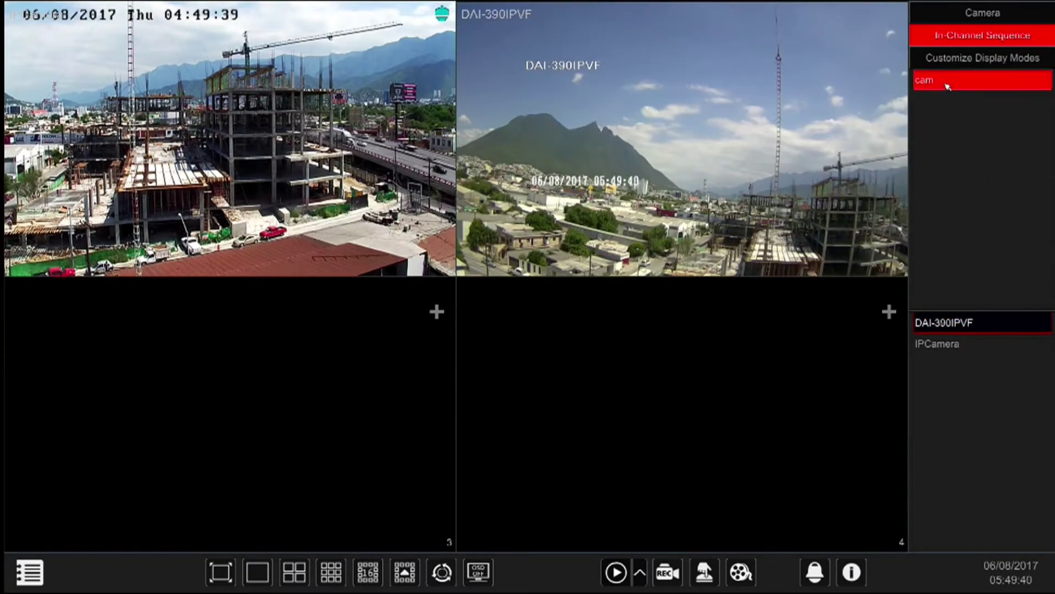
drag(929, 81, 320, 342)
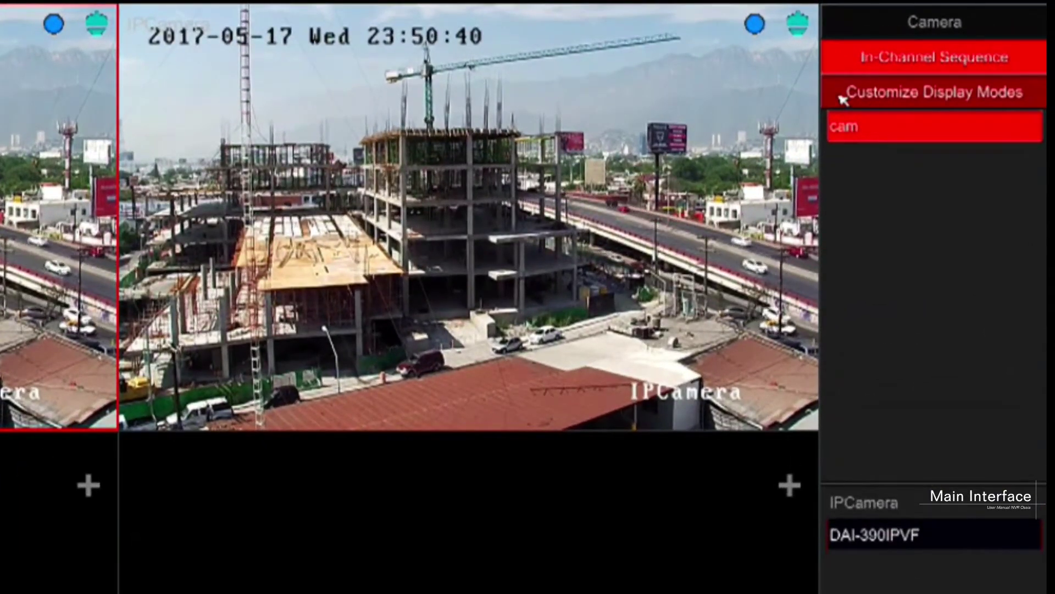
- Load the saved cam2 layout from the custom display modes list
click(842, 96)
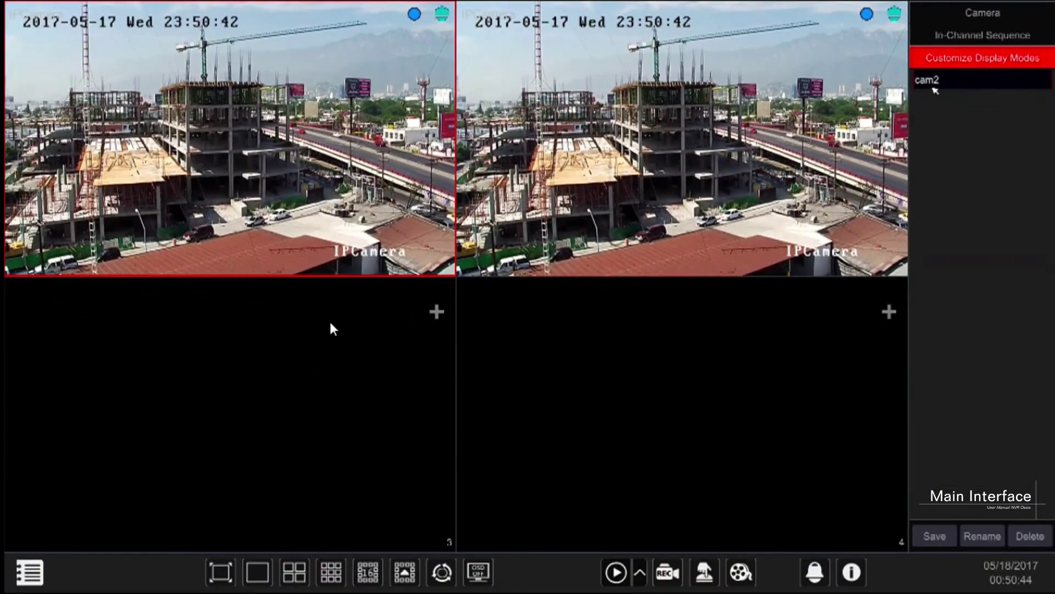
click(938, 87)
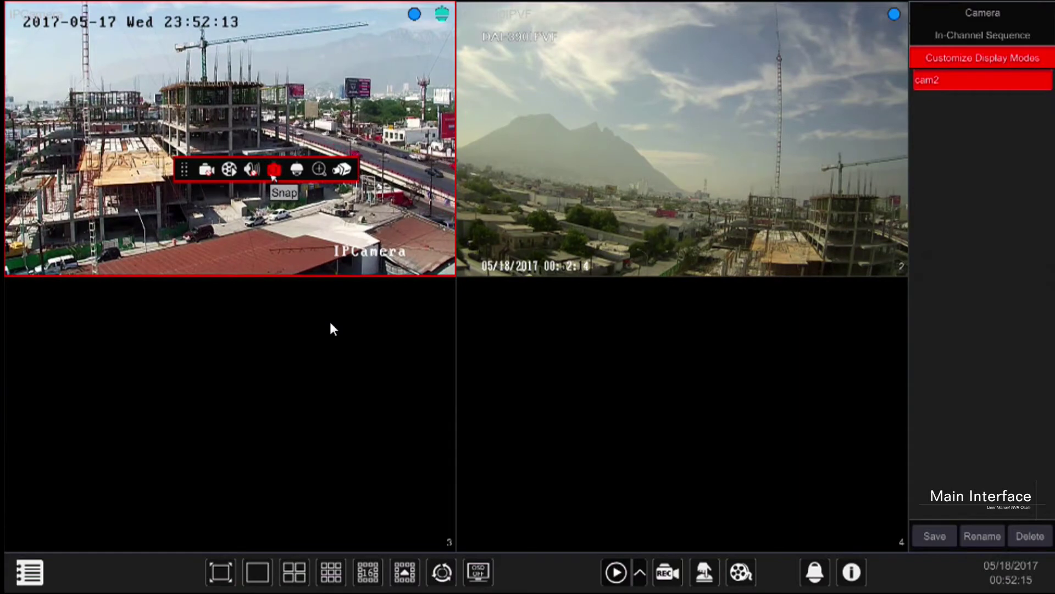
- Take a snapshot of the IPCamera feed
click(273, 176)
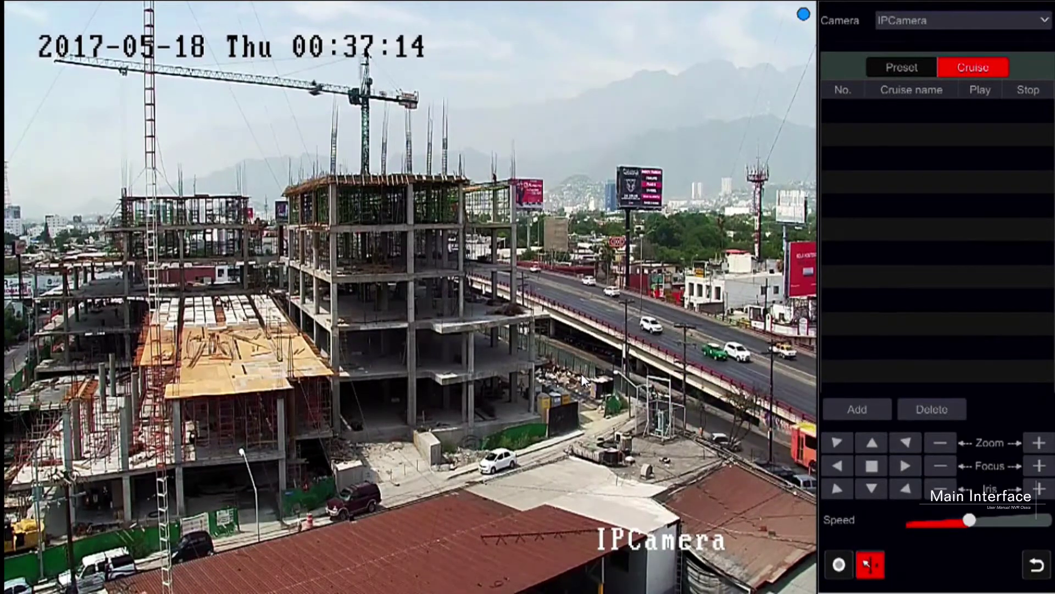
- Enable in-video PTZ control and recording, zoom in and back to X1.0, then list presets
click(839, 565)
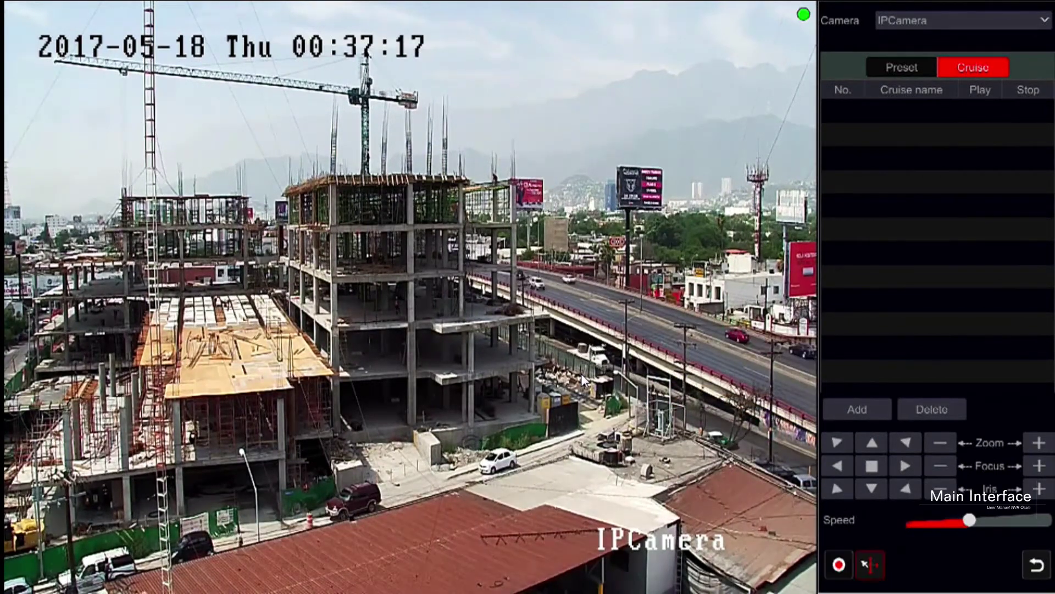
click(870, 564)
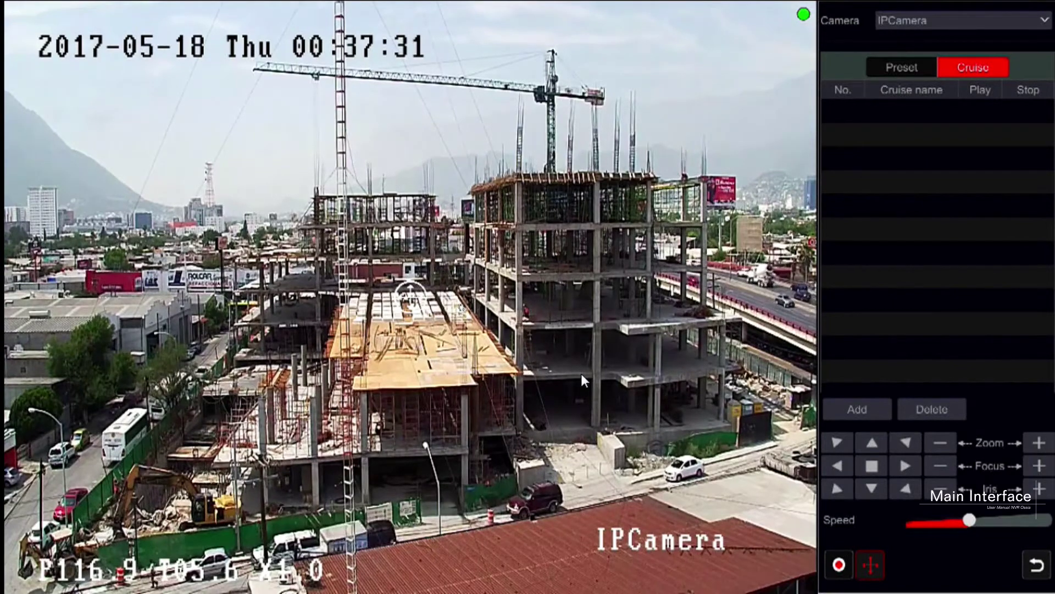
scroll(584, 379, up, 2)
scroll(584, 379, up, 1)
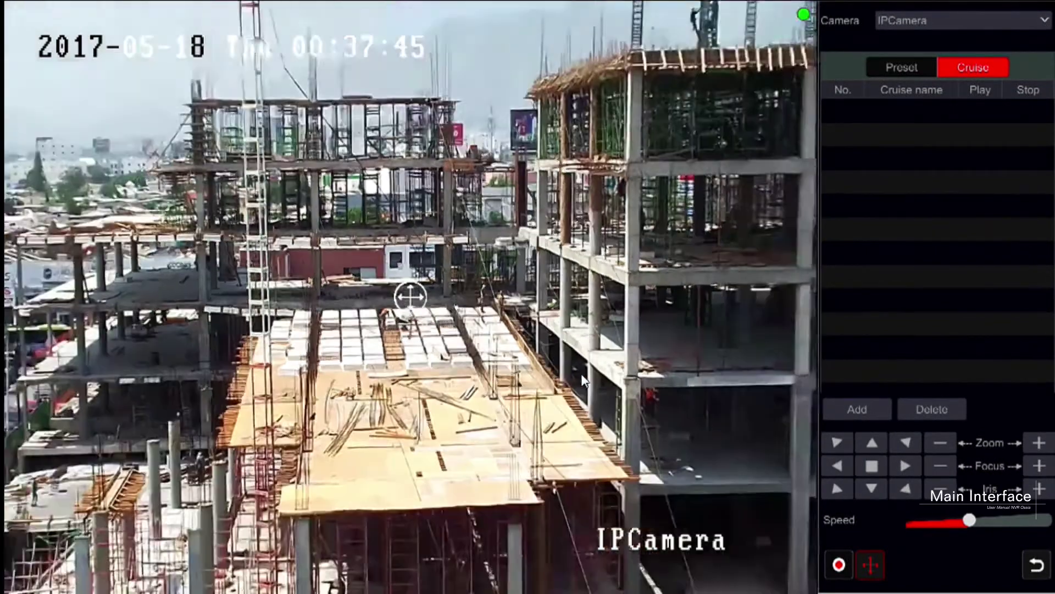
scroll(584, 379, down, 1)
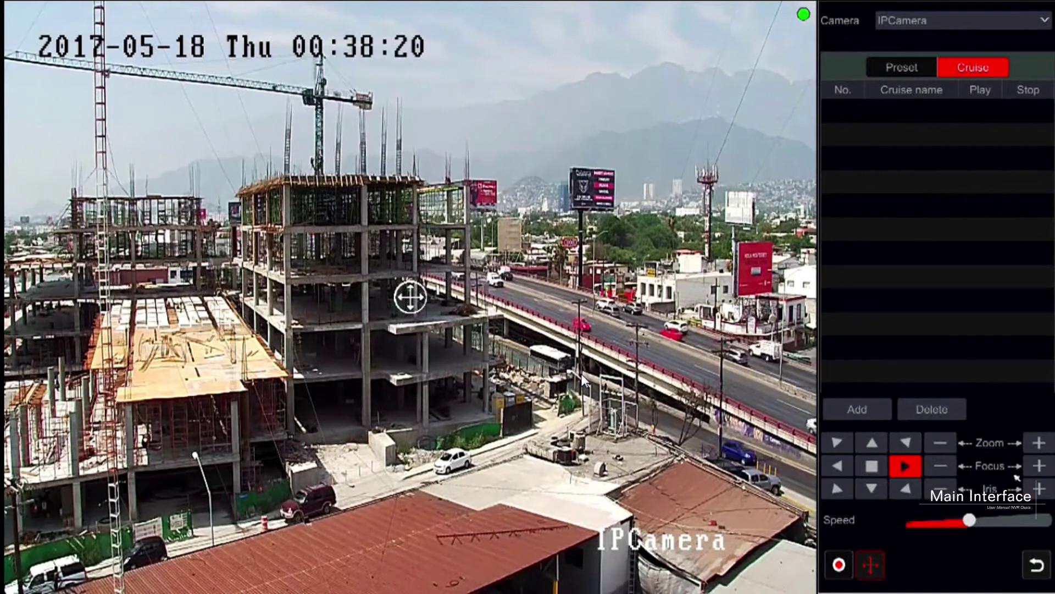
click(879, 70)
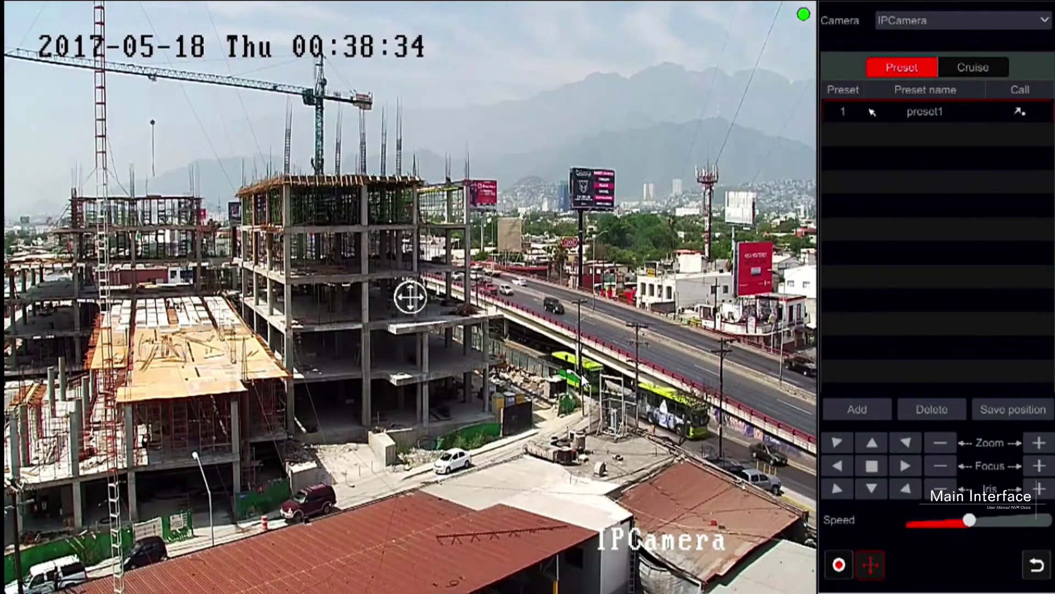
- Save IPCamera's current position as preset2 and bring up its empty cruise list
click(865, 410)
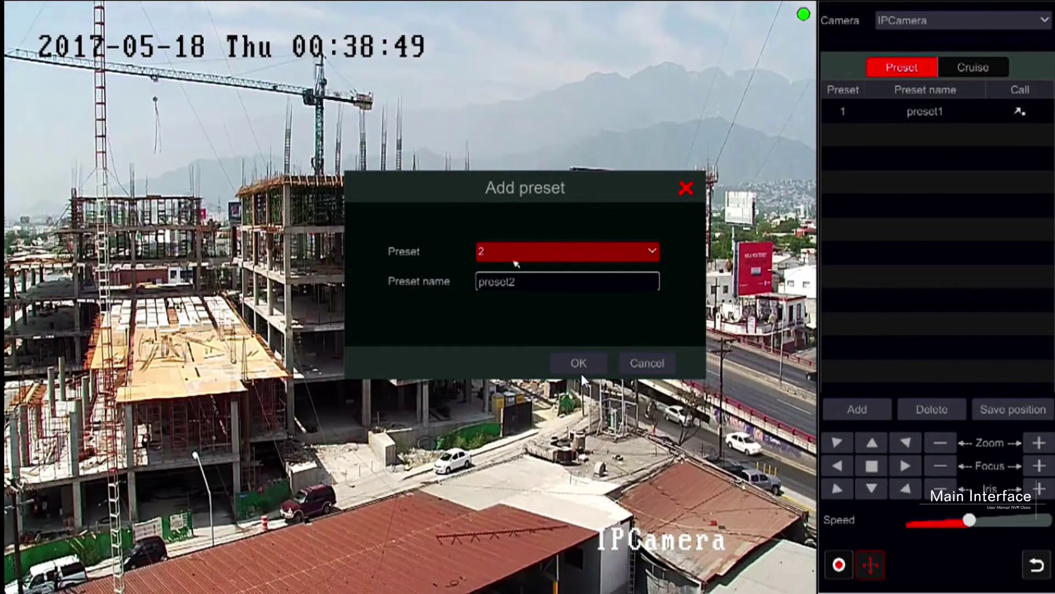
click(567, 281)
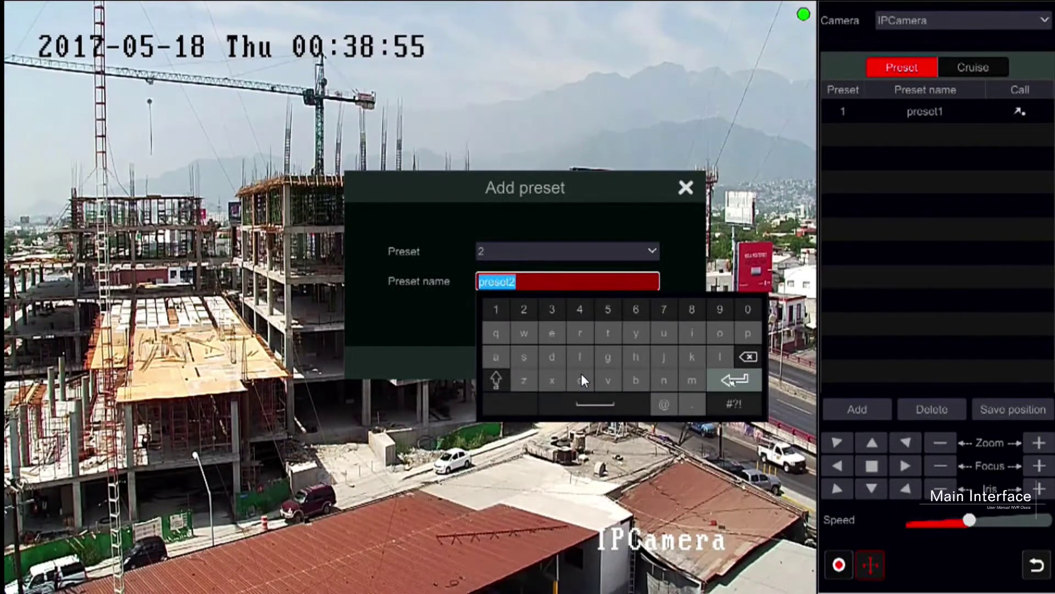
click(584, 381)
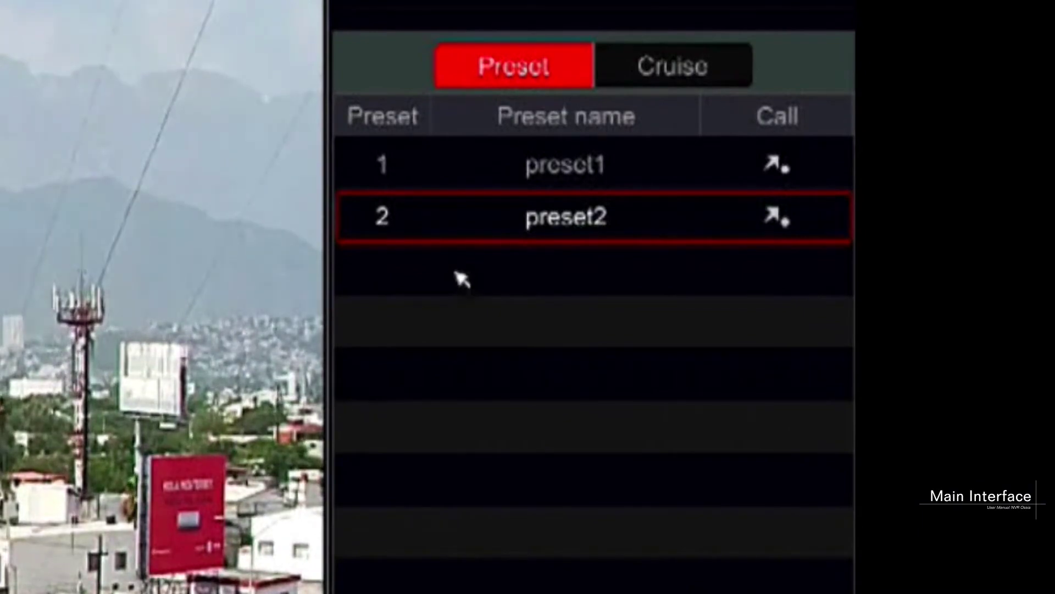
click(632, 66)
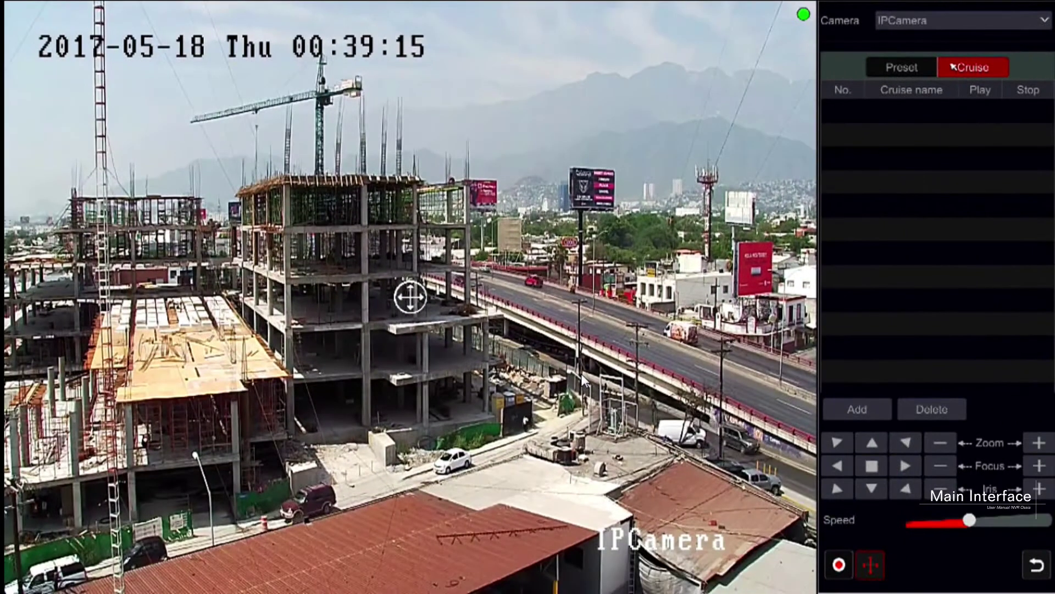
- Create cruise1 with preset1 as its stop and start playing it
click(857, 409)
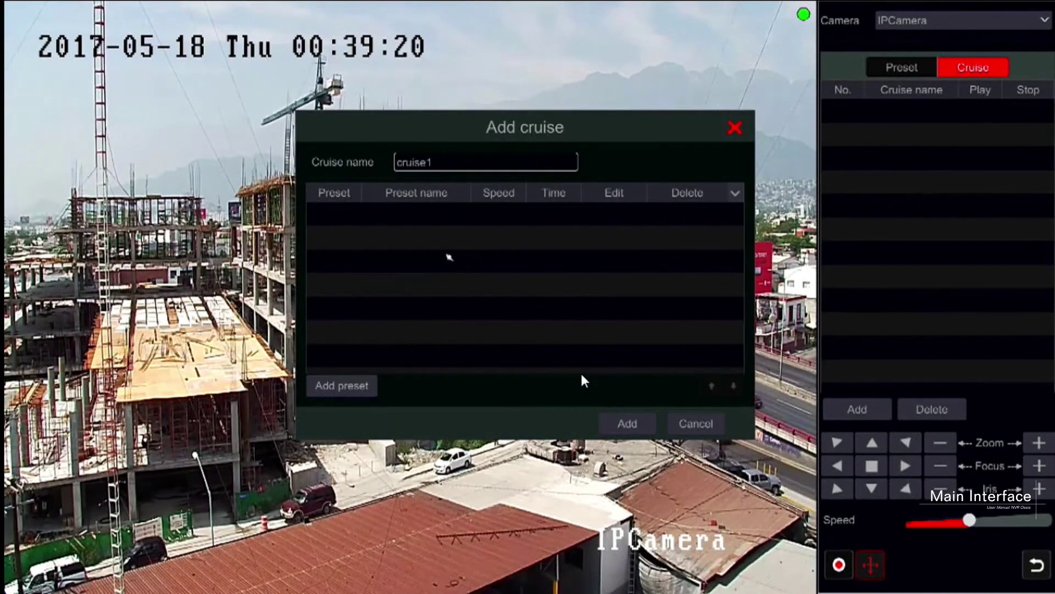
click(352, 388)
click(544, 324)
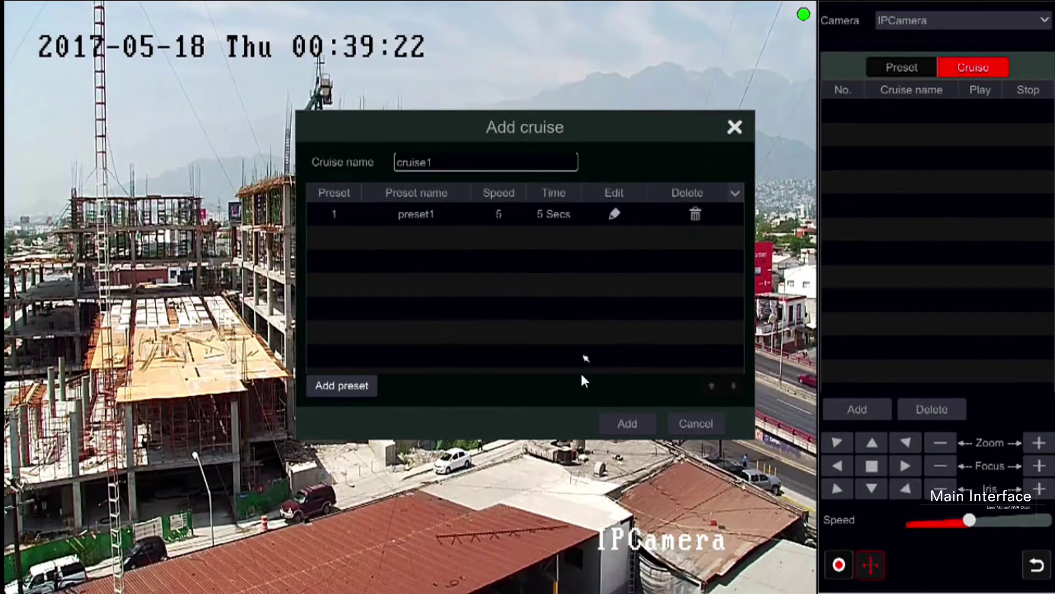
click(629, 426)
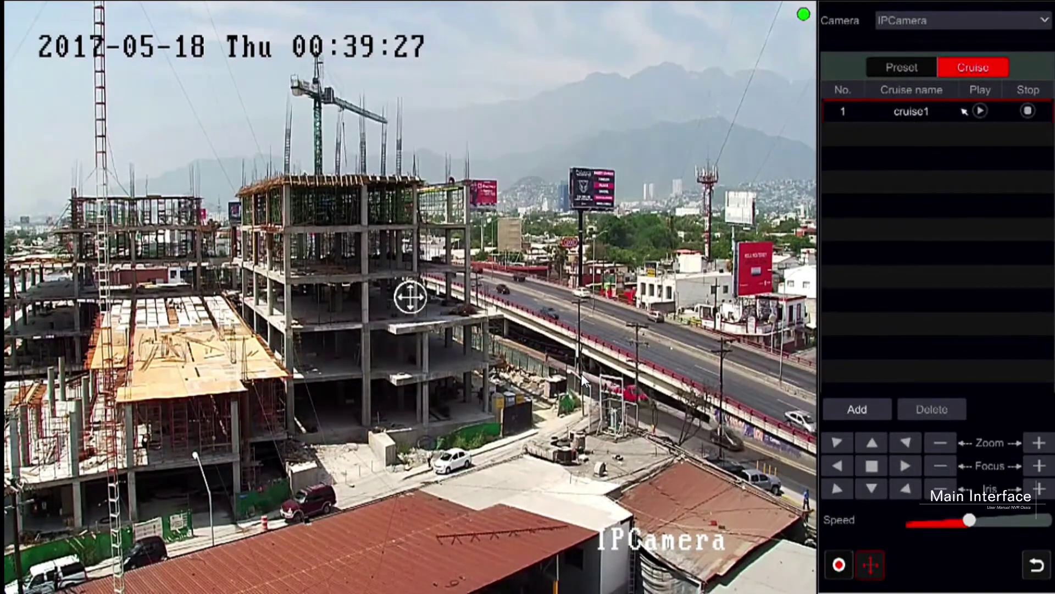
click(980, 112)
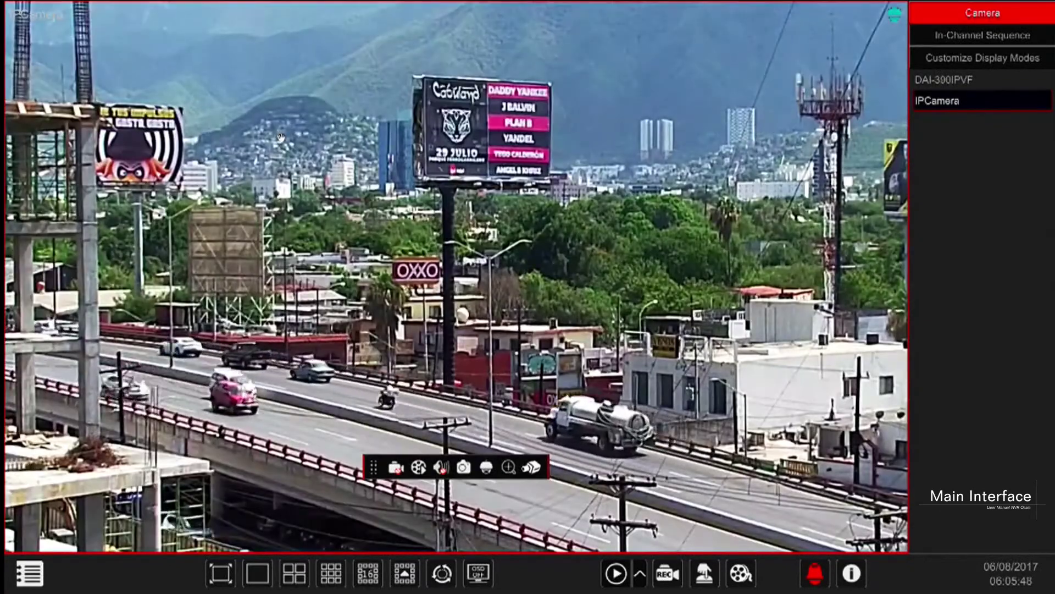
- Digitally zoom in and out and pan the magnified view to the mountains and construction site
scroll(281, 137, up, 3)
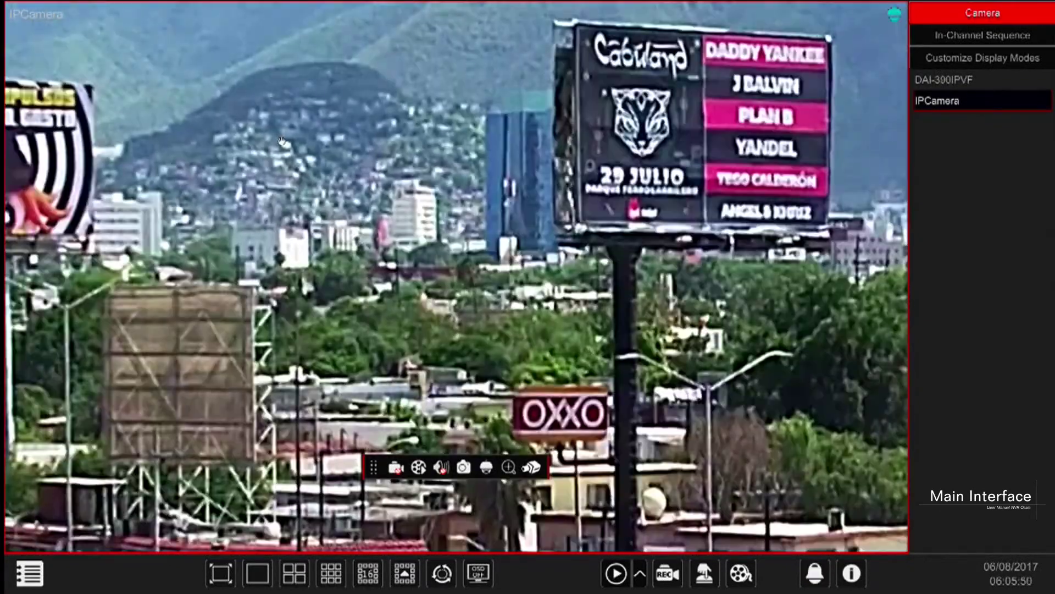
scroll(282, 142, down, 3)
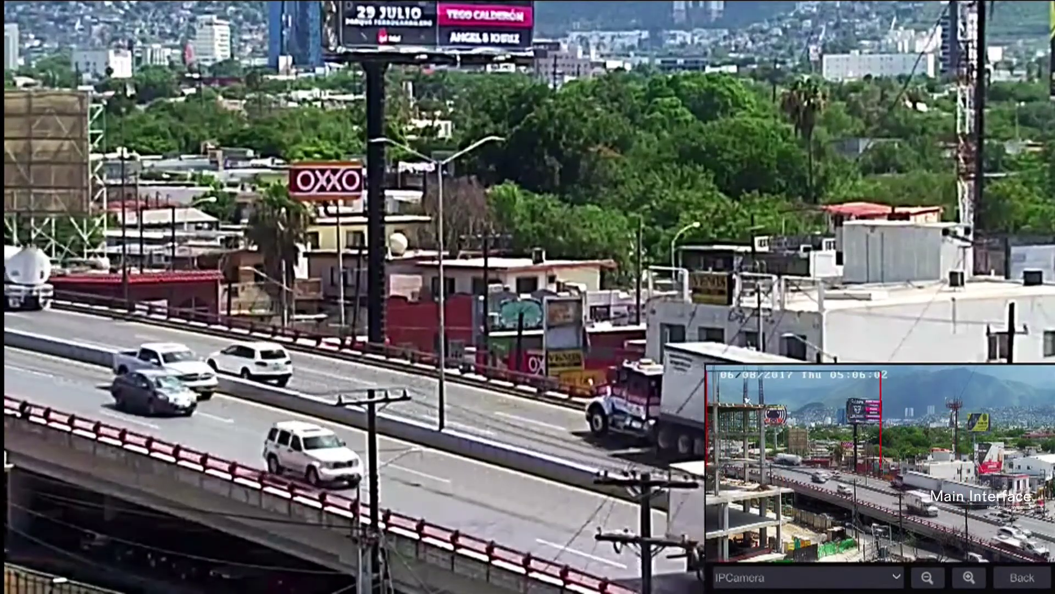
drag(820, 442, 793, 414)
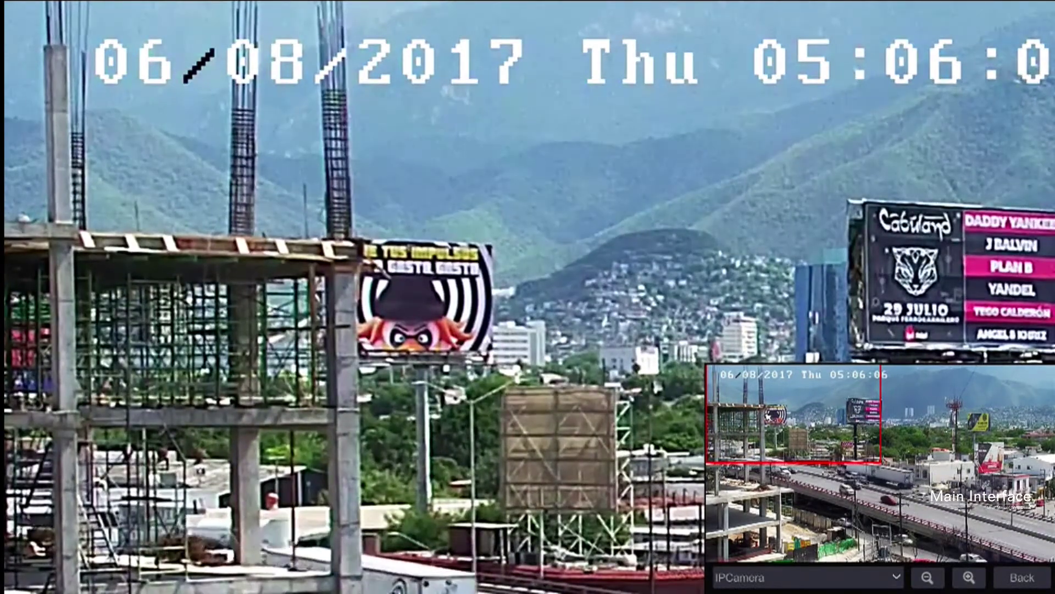
scroll(767, 416, down, 1)
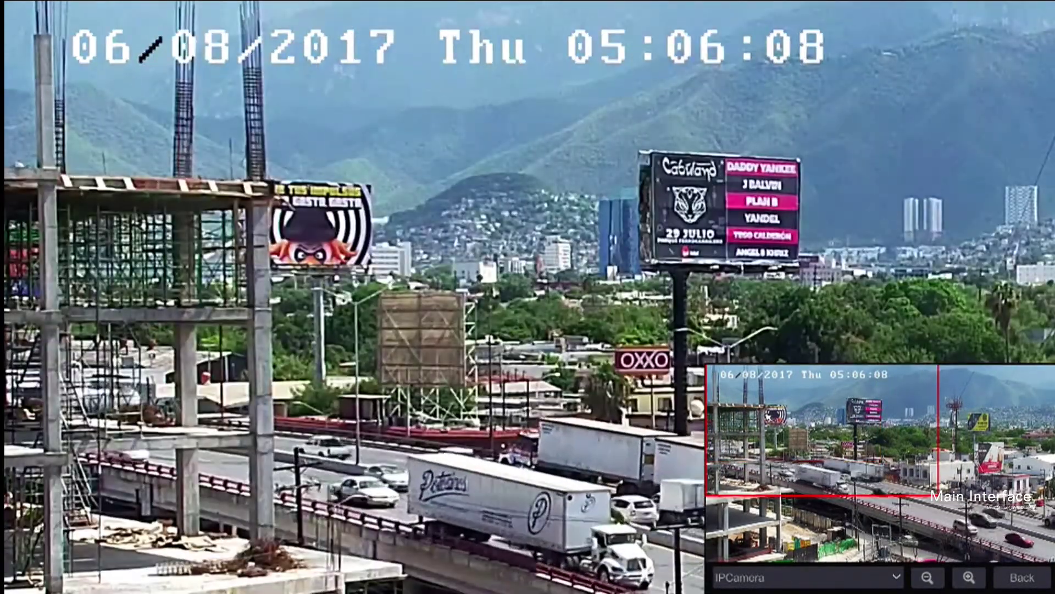
scroll(768, 416, down, 1)
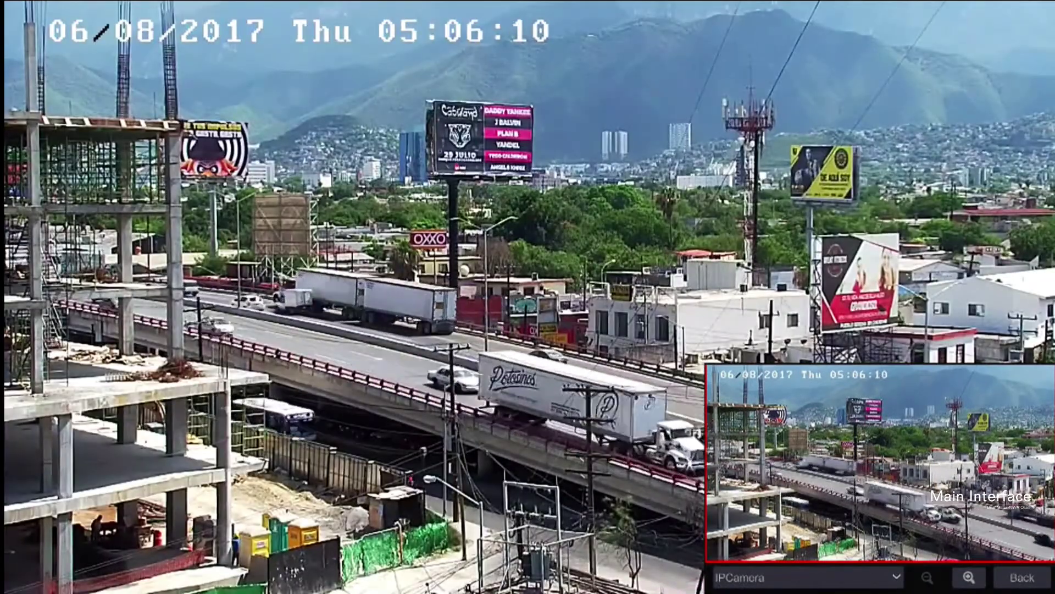
scroll(768, 416, up, 1)
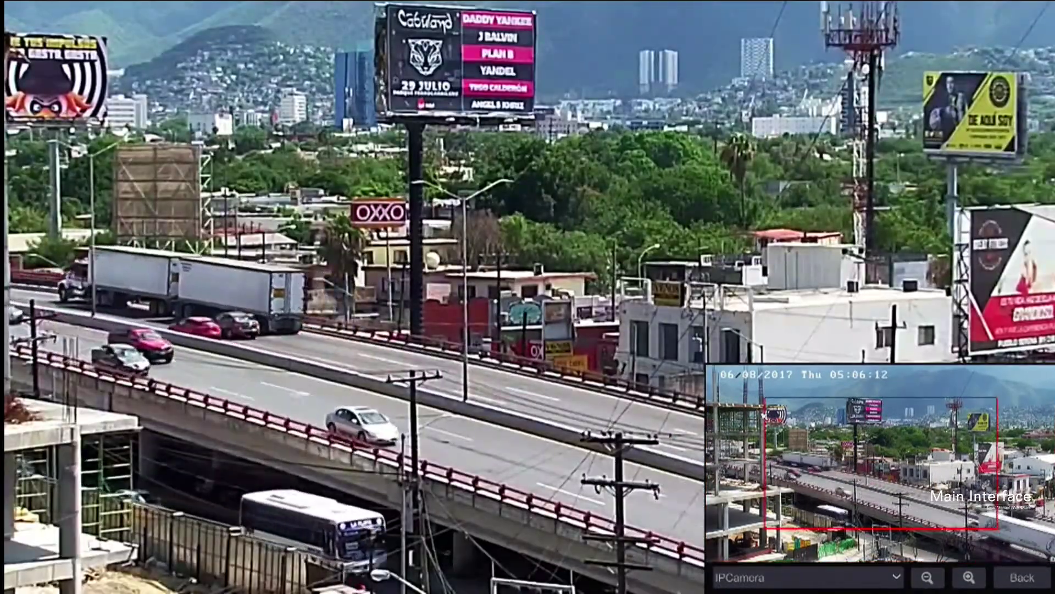
scroll(767, 416, up, 1)
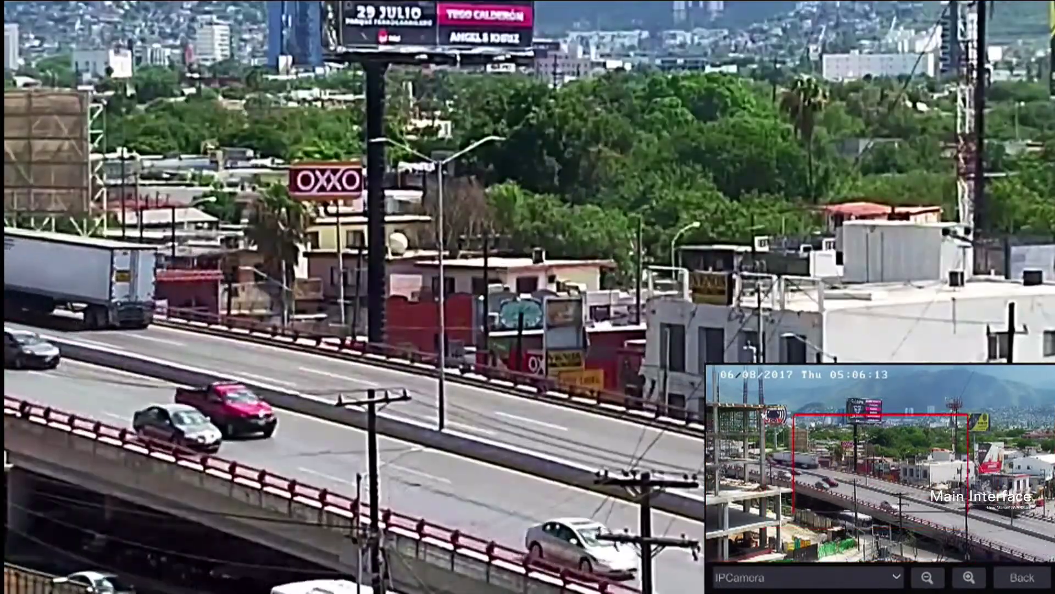
scroll(880, 466, up, 1)
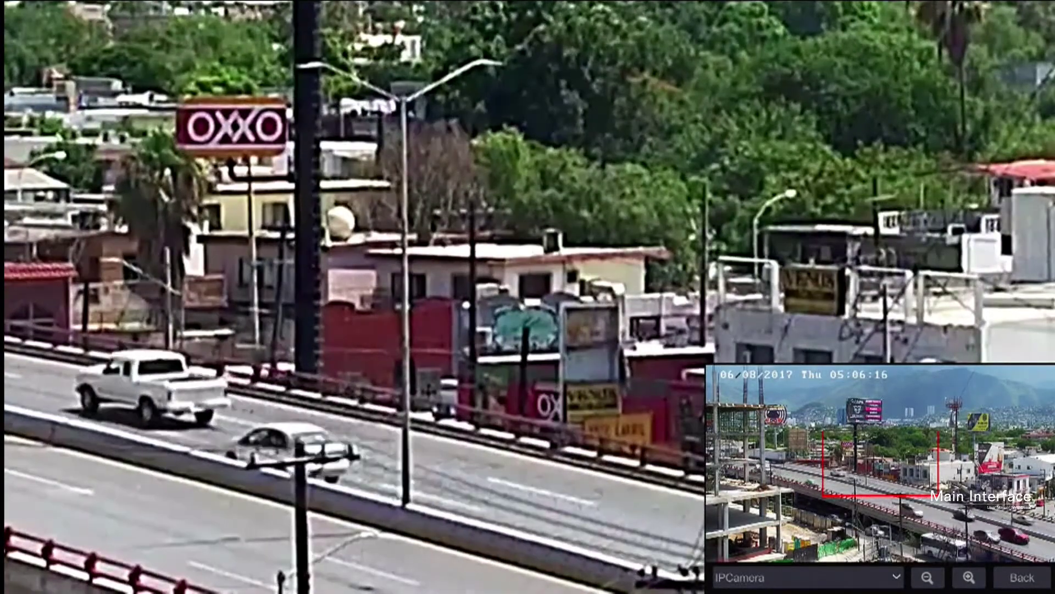
- Magnify the zoomed view further with the zoom-in button, then exit digital zoom to live view
click(969, 577)
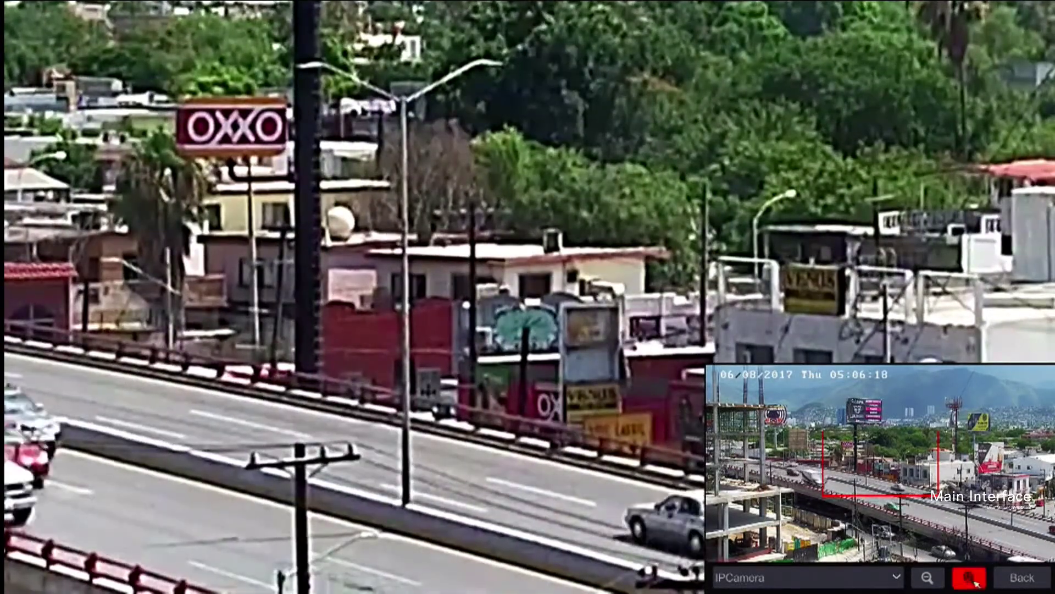
scroll(968, 579, down, 2)
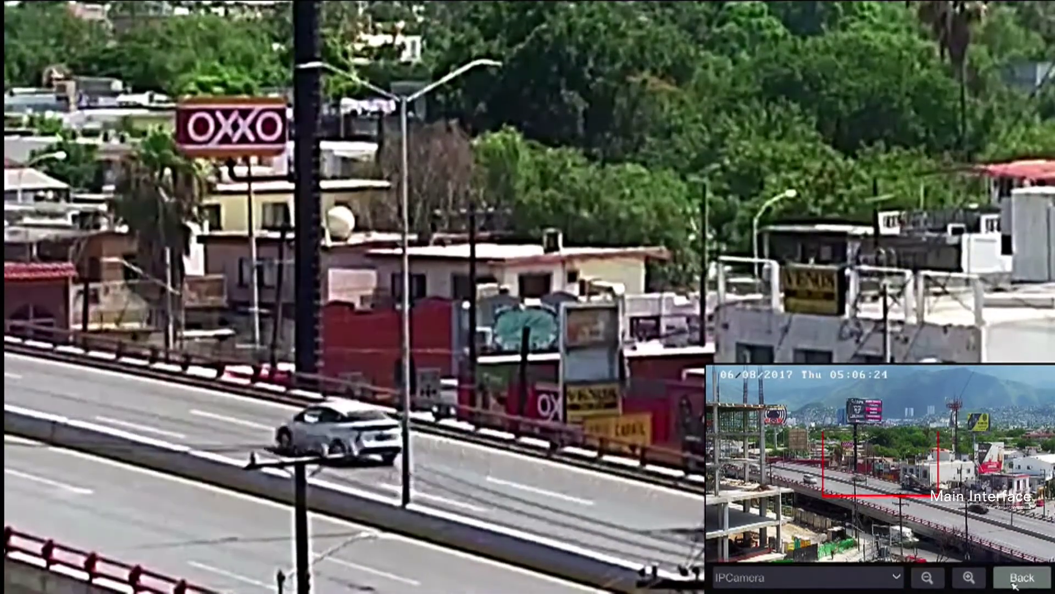
click(1015, 580)
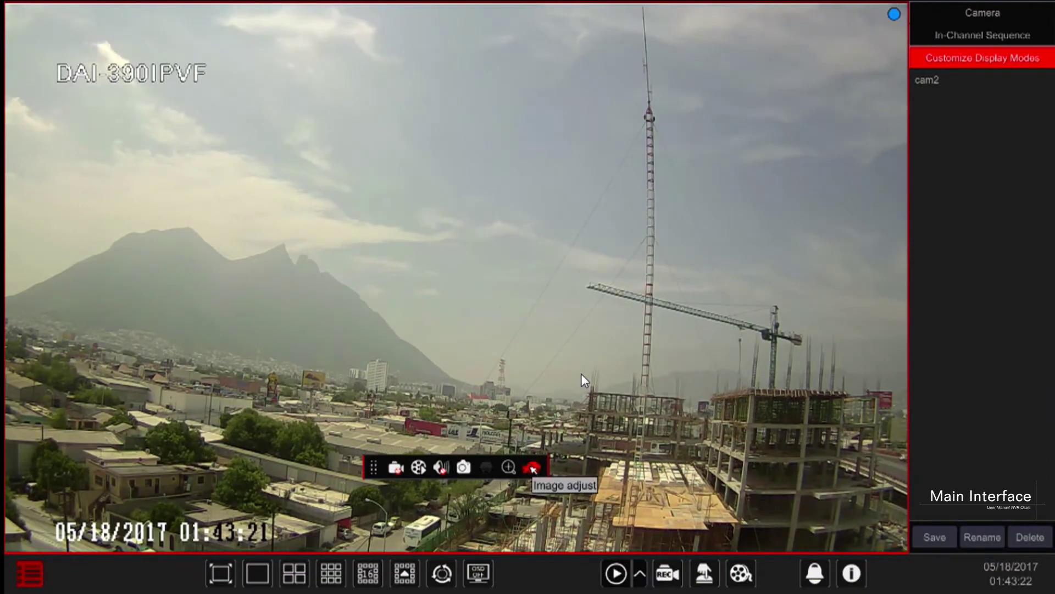
- Reset the DAI-390IPVF image adjustments to defaults and show its Lens control settings
click(531, 468)
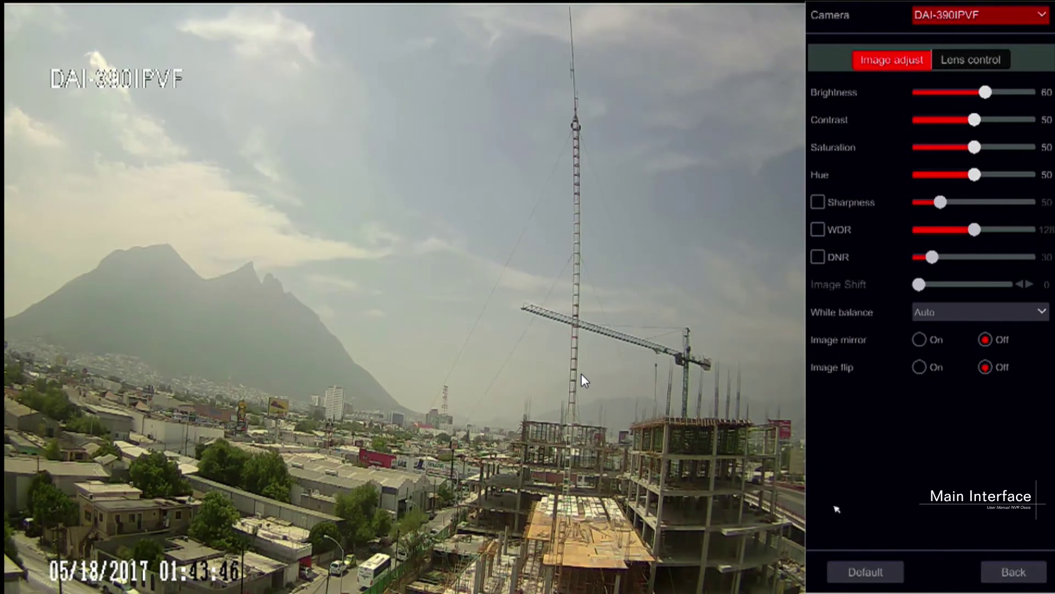
click(865, 571)
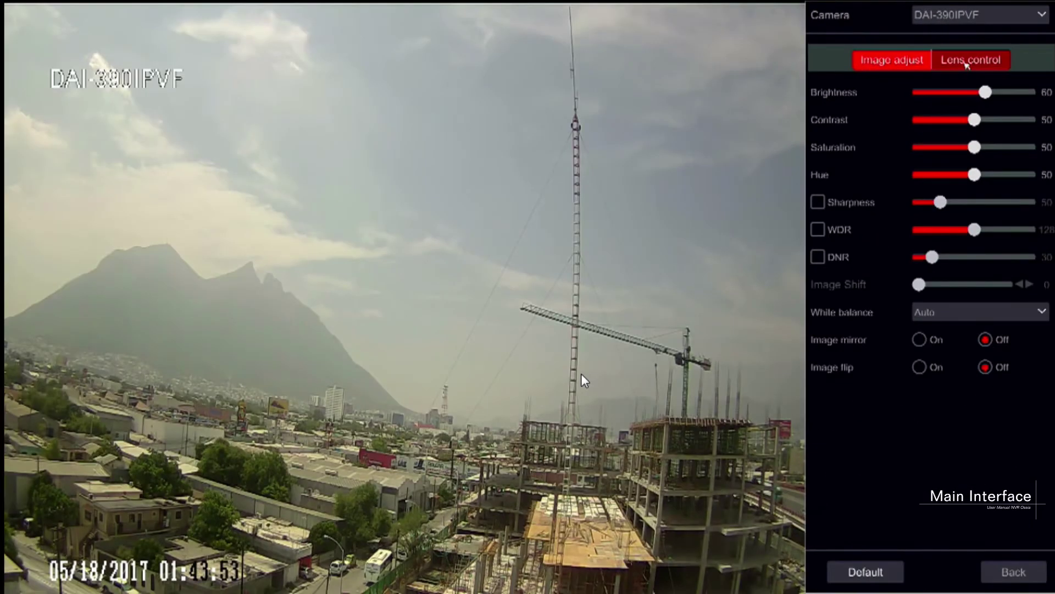
click(966, 61)
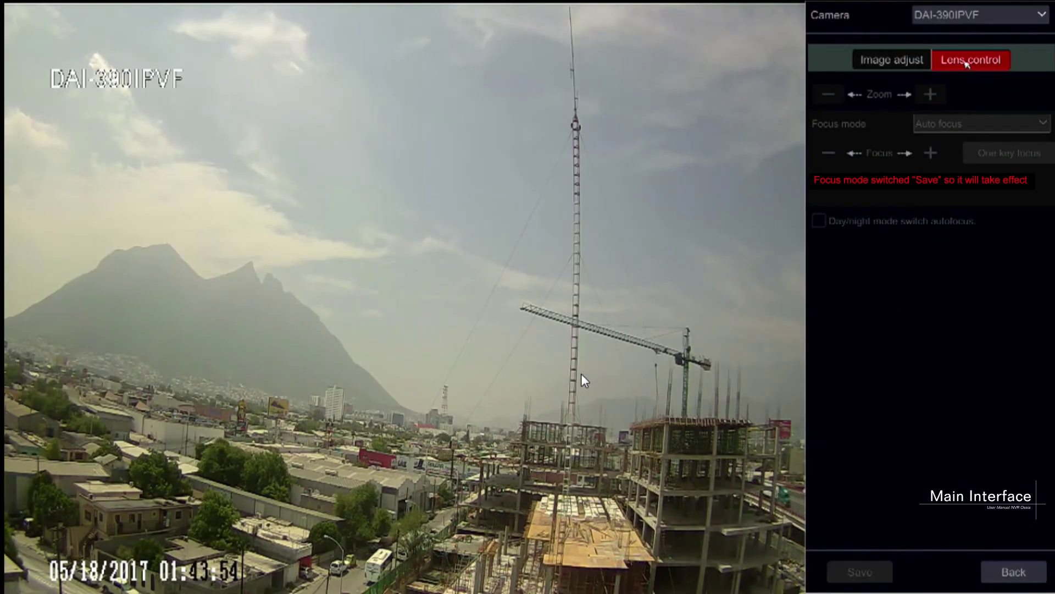